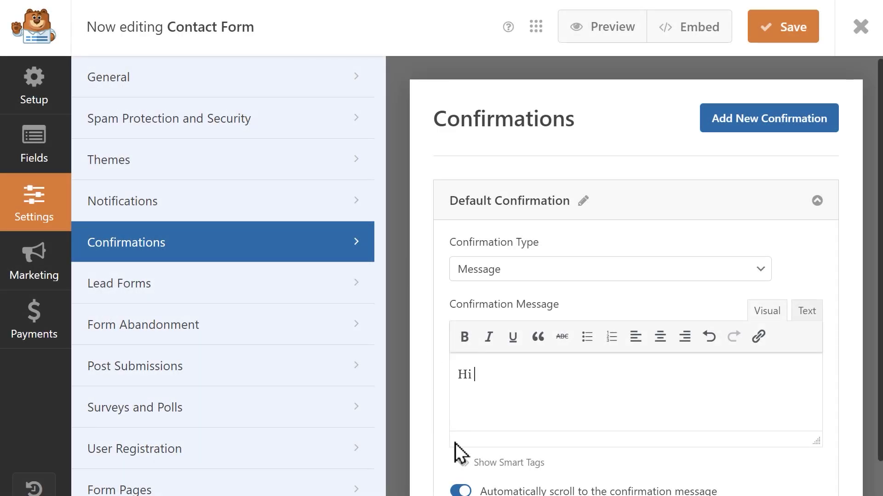
- Write the confirmation as 'Hi {Name} thanks fo…', then insert the 'How did you hear about us?' answer and '. We'll be i…'
click(468, 464)
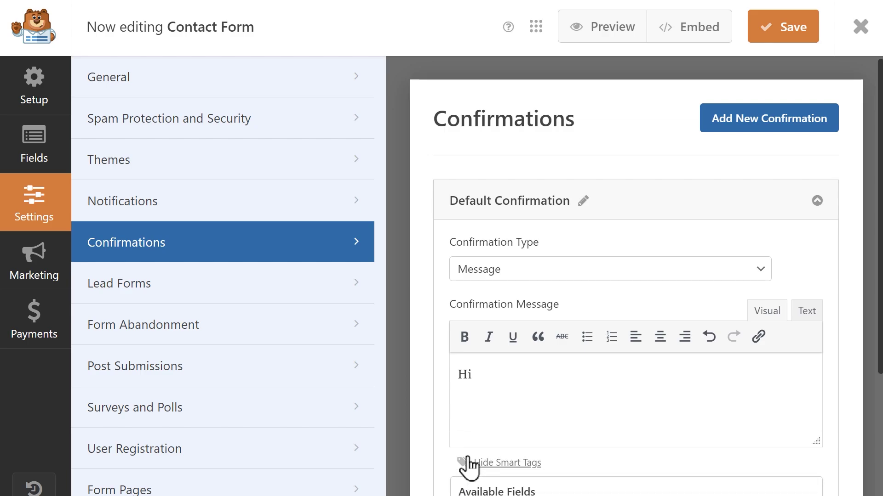
scroll(467, 465, down, 2)
click(522, 463)
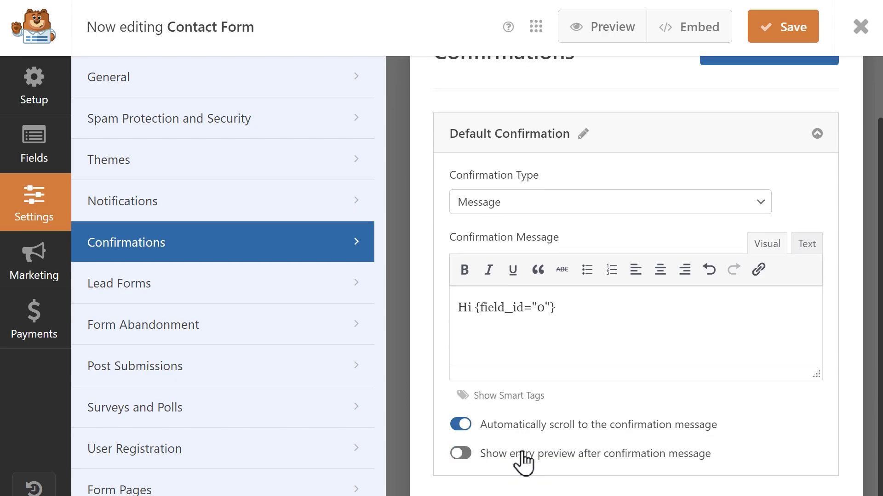
text(thanks for reaching out! We're excited to see you heard about us from)
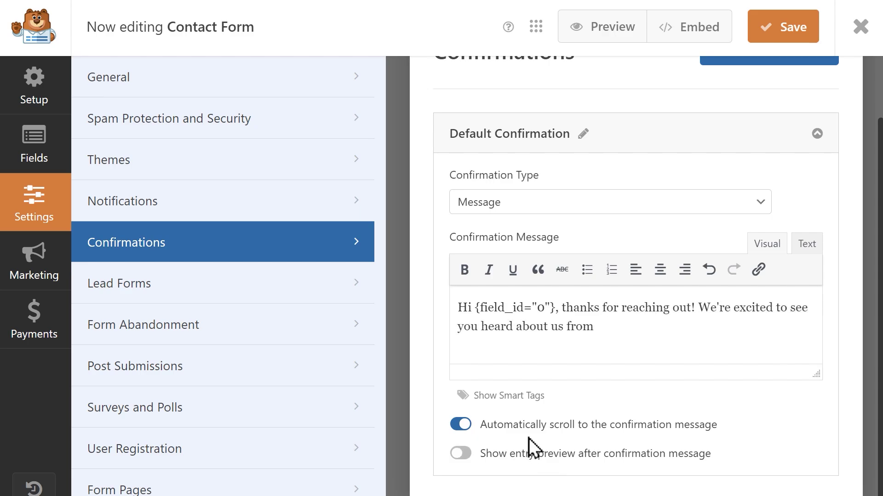
click(535, 398)
scroll(538, 403, down, 2)
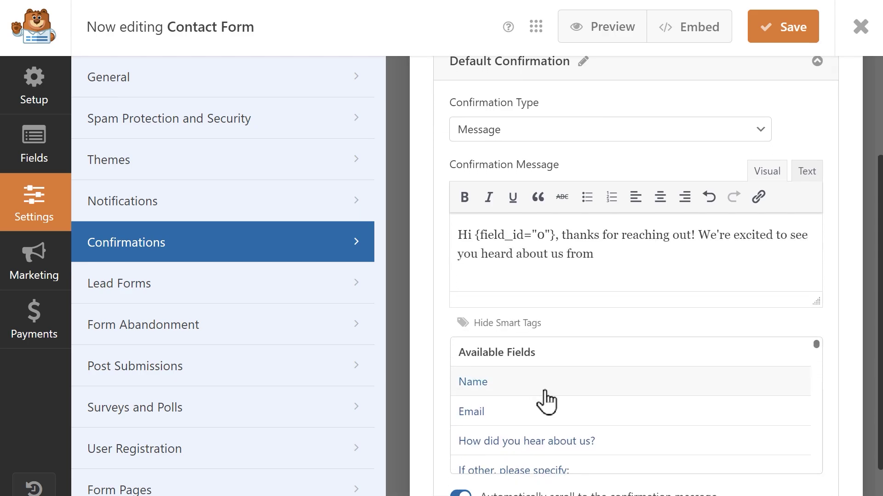
click(593, 450)
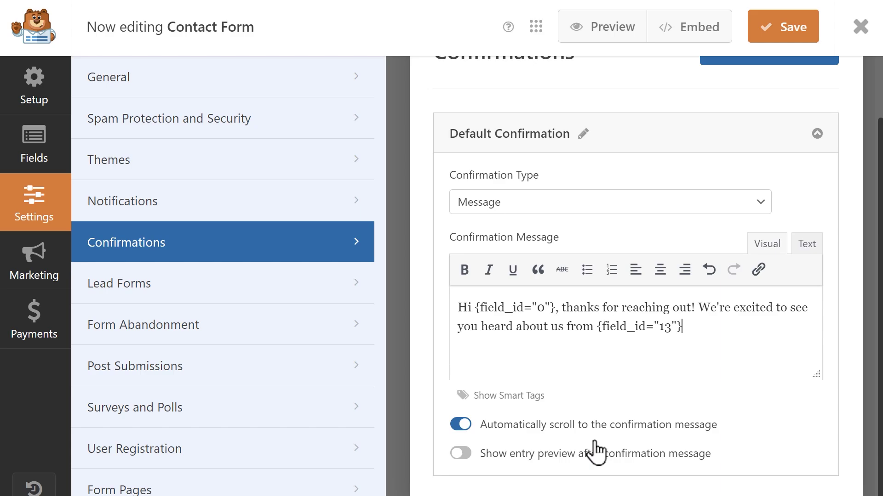
text(. We'll be i)
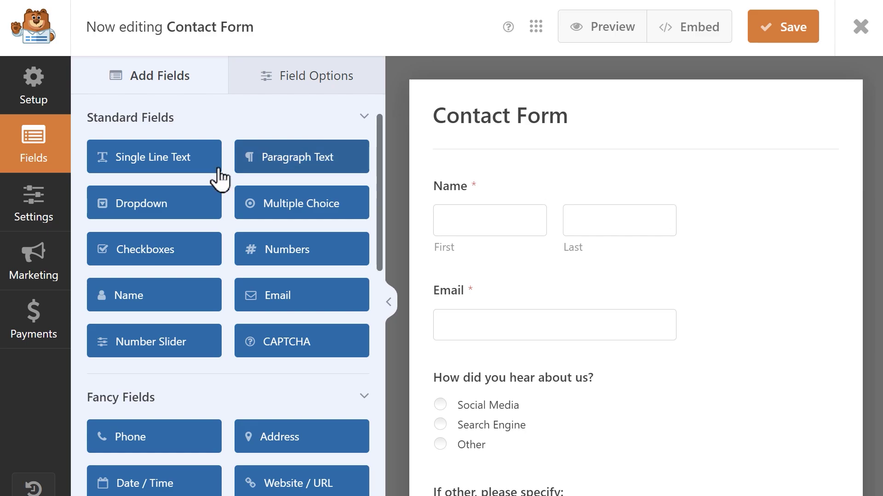
- Go to the form's Notifications settings and select the Send To Email Address text
click(60, 205)
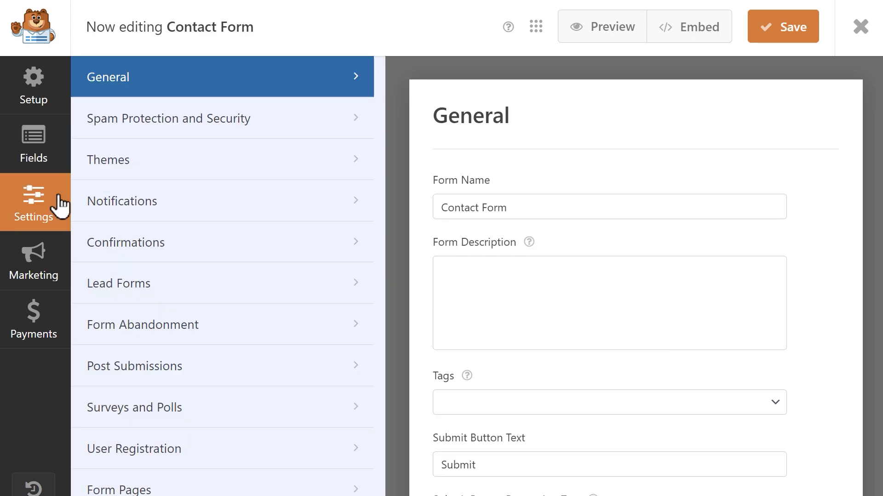
click(223, 199)
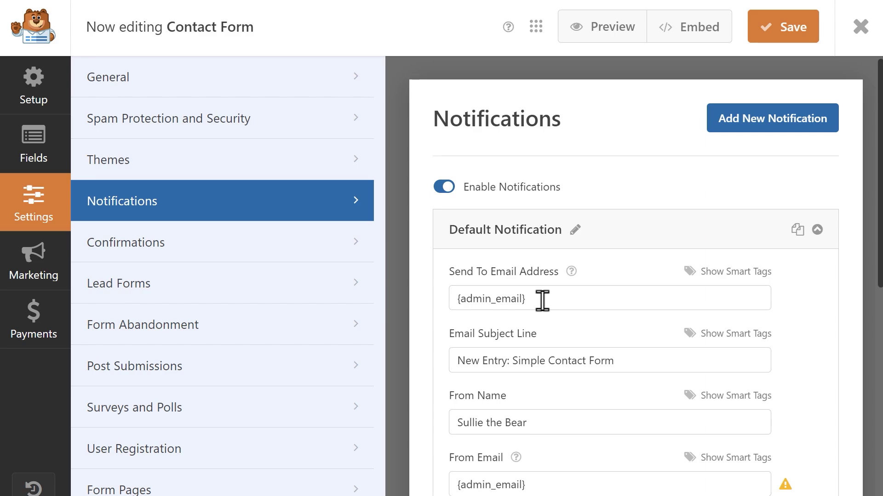
drag(542, 301, 464, 299)
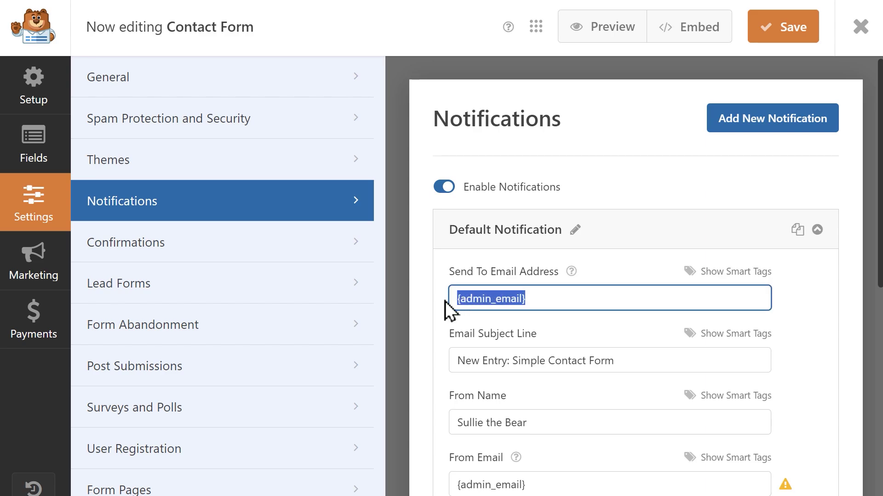
click(555, 303)
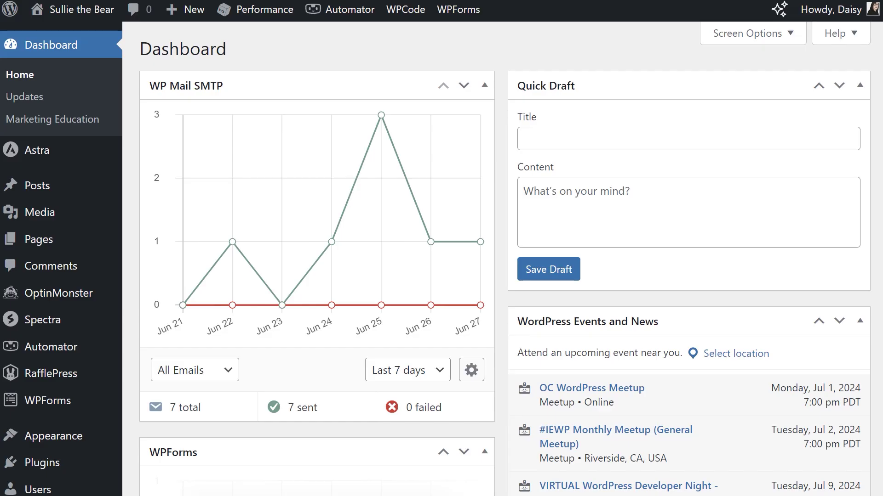
- Open WordPress Settings > General and scroll down to the Administration Email Address
scroll(772, 123, down, 5)
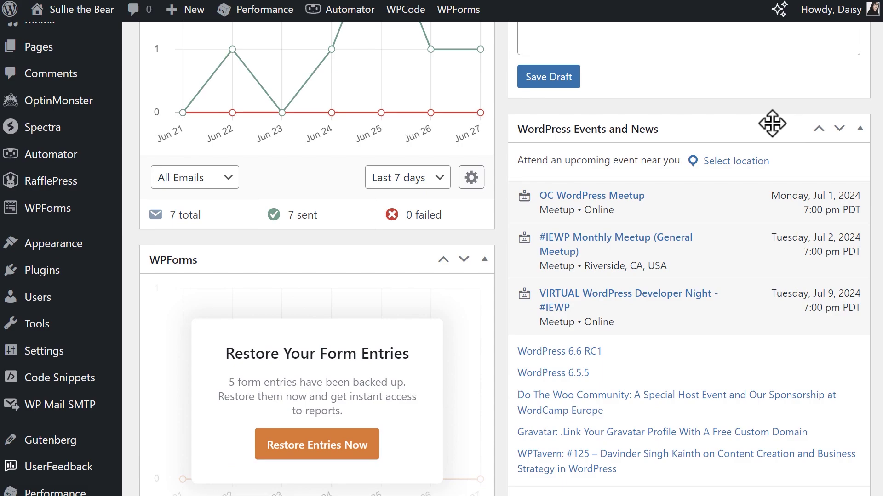
click(53, 357)
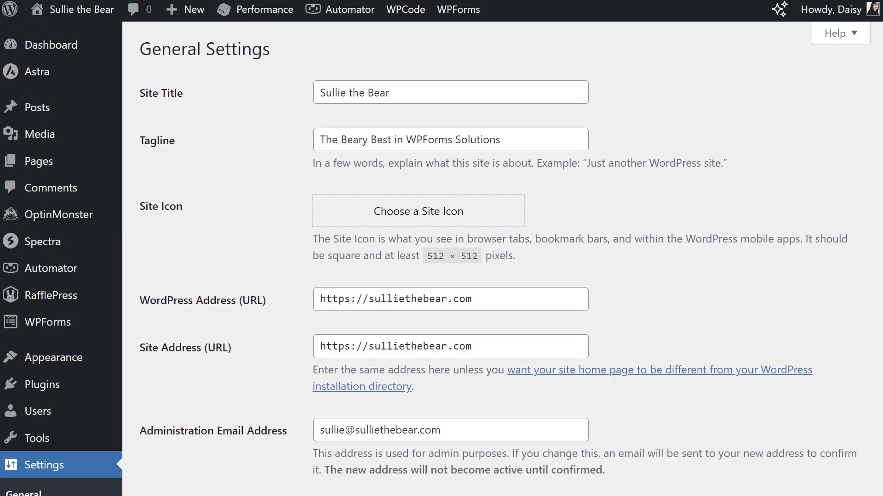
scroll(842, 162, down, 3)
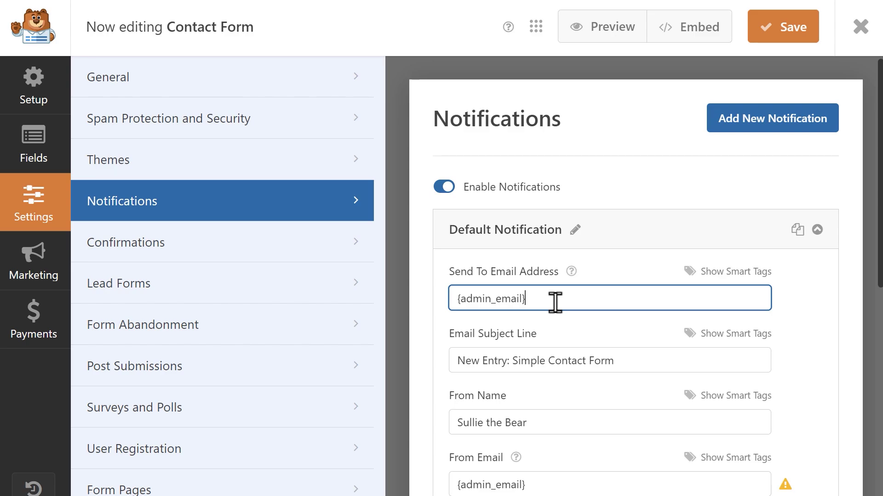
- Add the Email field smart tag {field_id="1"} after {admin_email}, then inspect the Email field's options
click(732, 272)
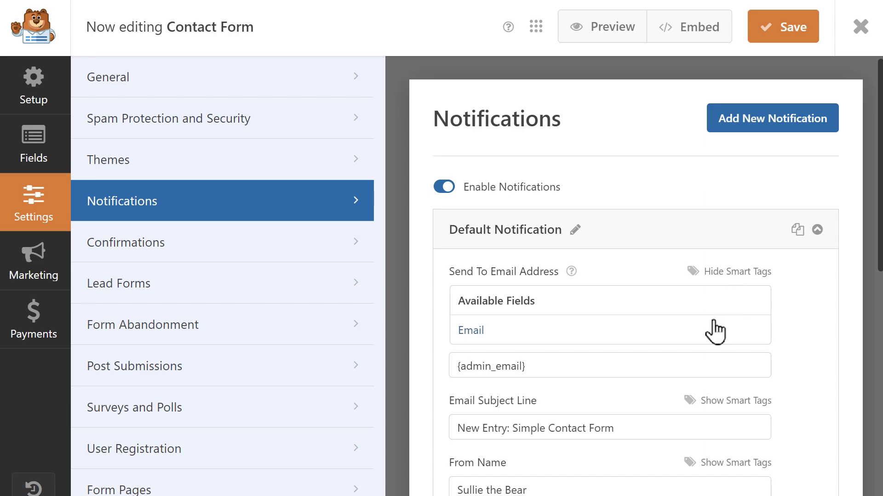
click(704, 339)
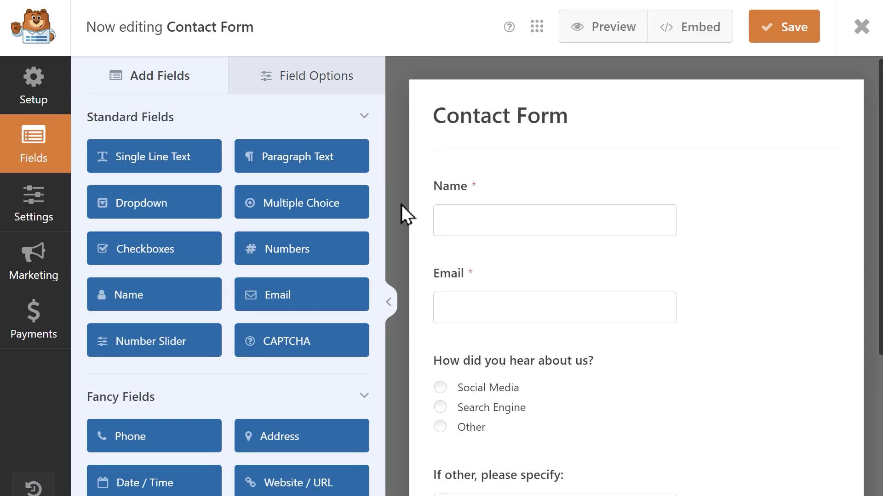
click(428, 275)
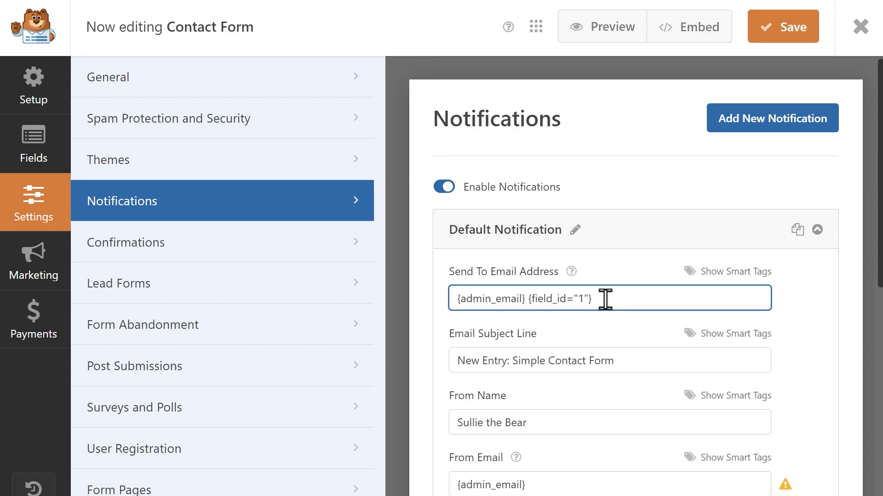
click(714, 335)
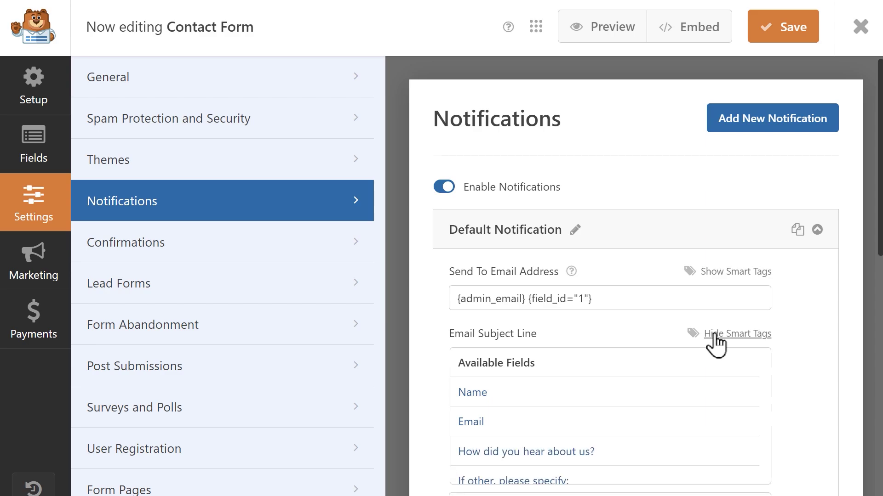
click(714, 334)
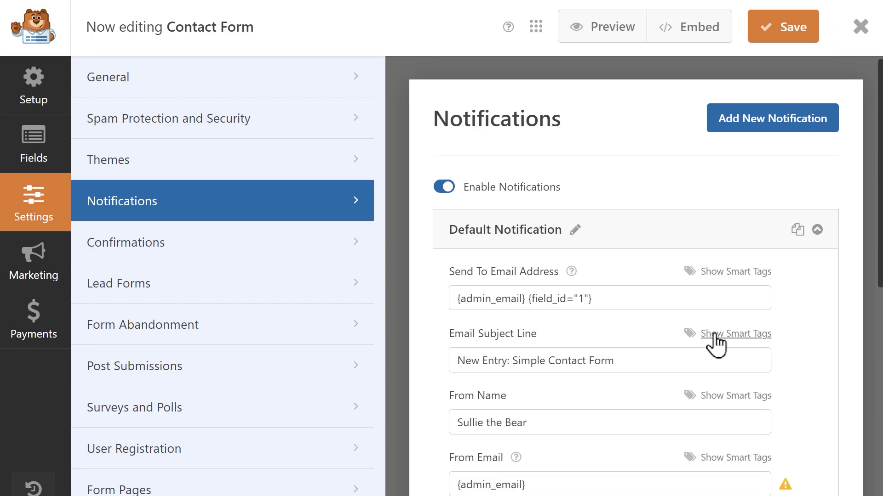
click(754, 396)
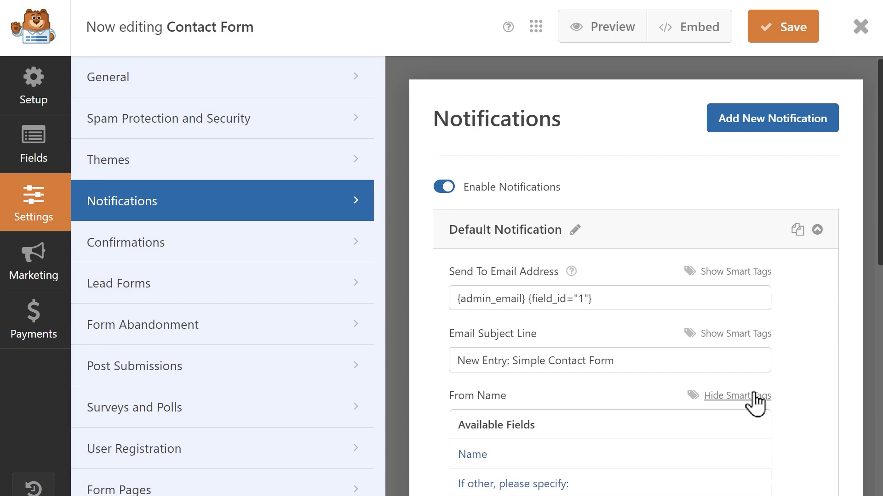
scroll(804, 266, down, 8)
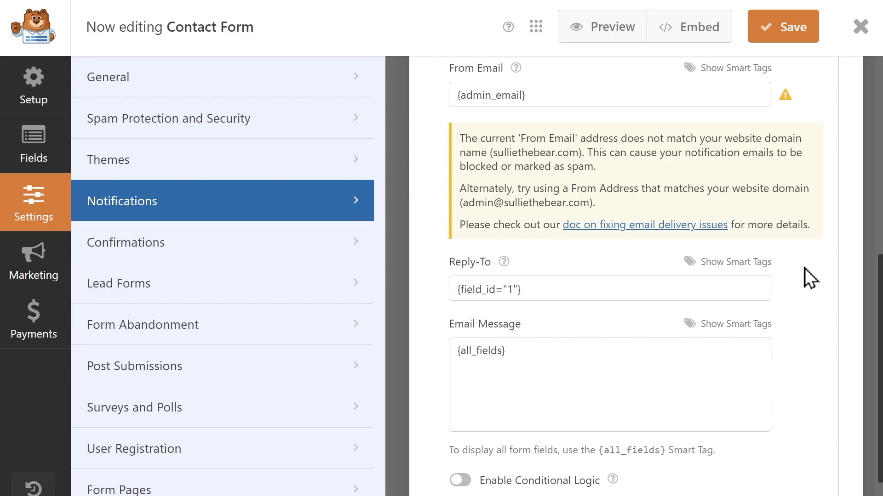
drag(534, 355, 437, 360)
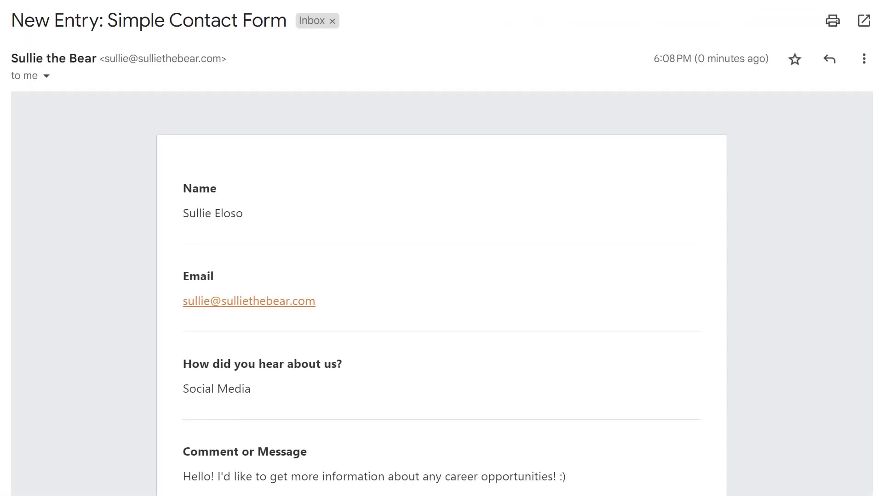
scroll(490, 48, down, 2)
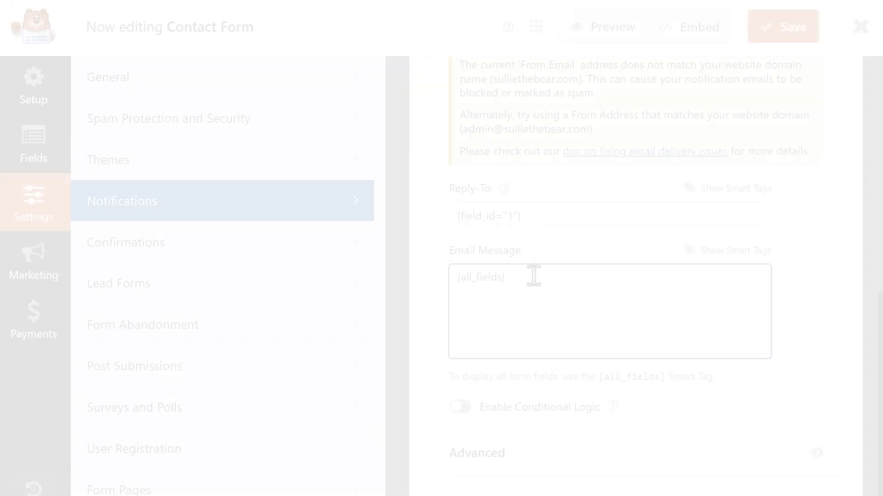
- Replace {all_fields} in Email Message with the Name and 'How did you hear about us?' smart tags
drag(532, 276, 465, 278)
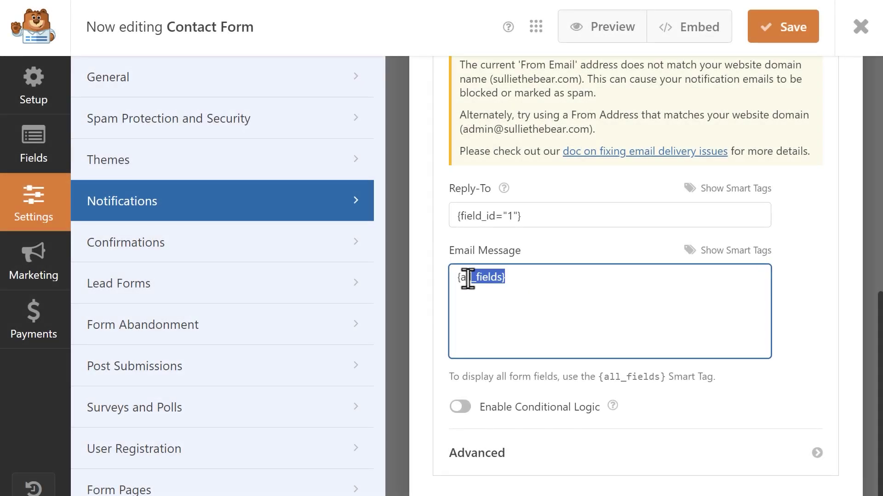
key(BackSpace)
click(719, 253)
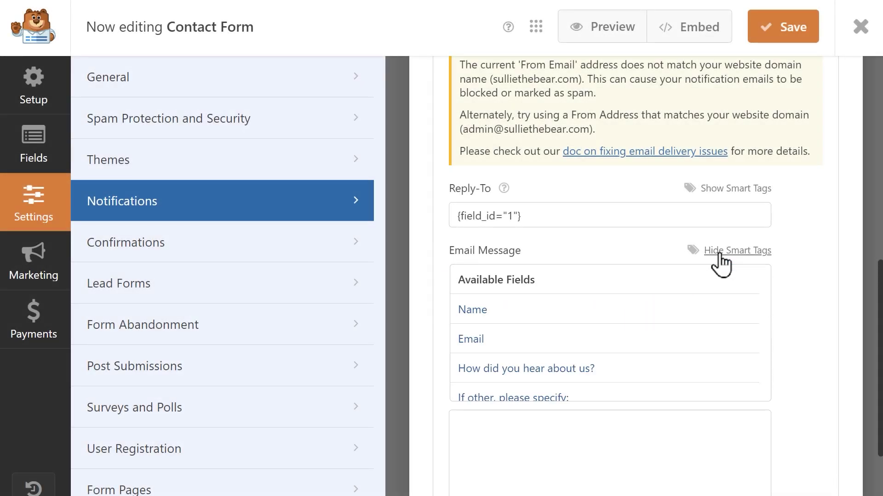
click(634, 309)
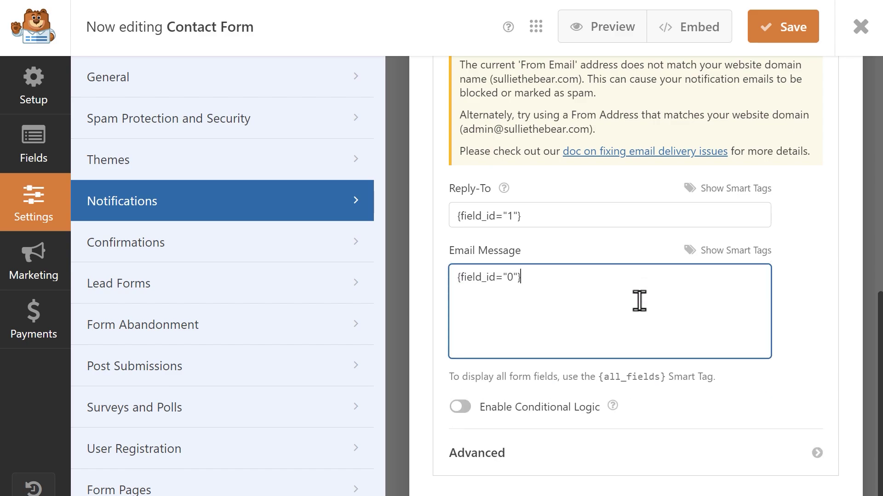
click(712, 254)
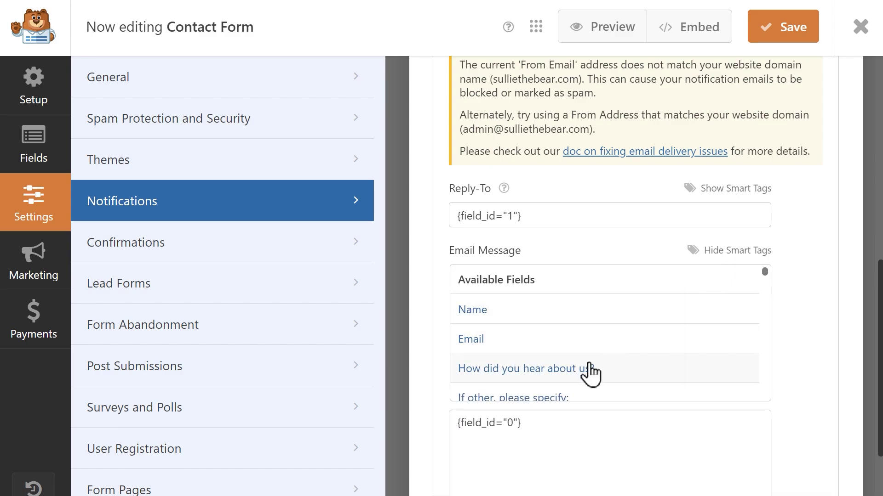
click(590, 370)
click(729, 253)
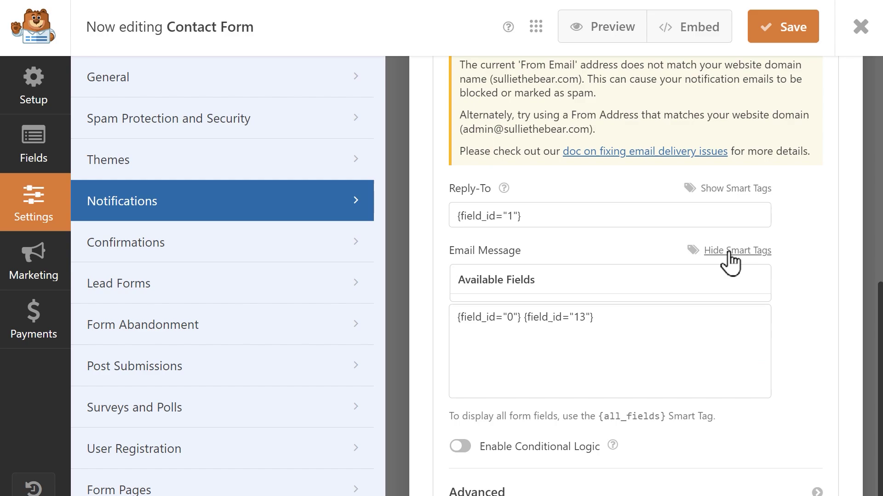
- In Confirmations, add a new first line 'Hey' followed by the Name smart tag
click(322, 243)
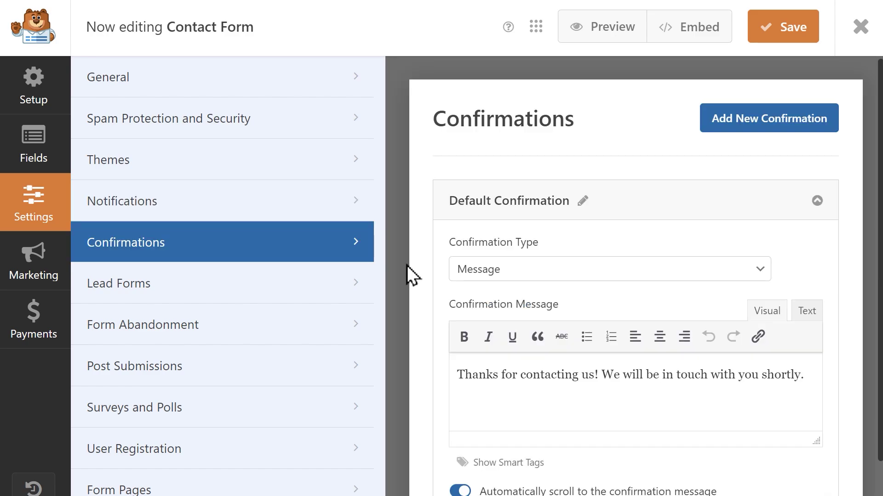
click(456, 374)
key(Return)
text(Hey)
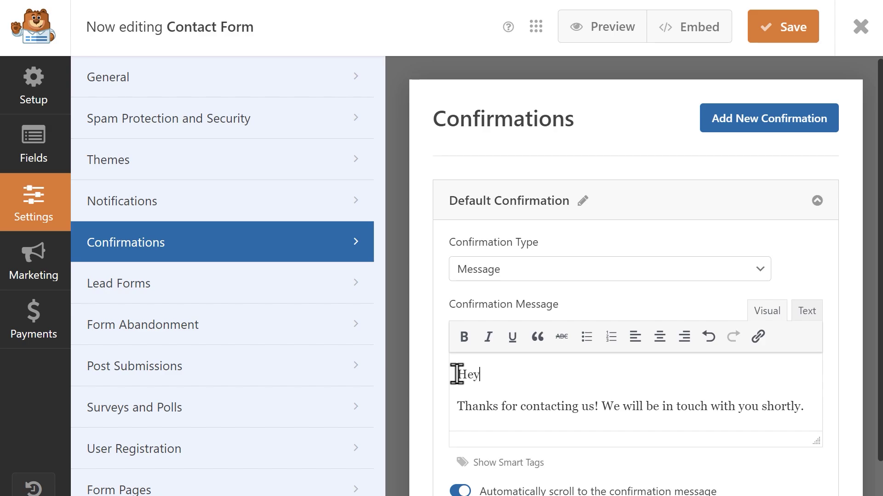
click(491, 464)
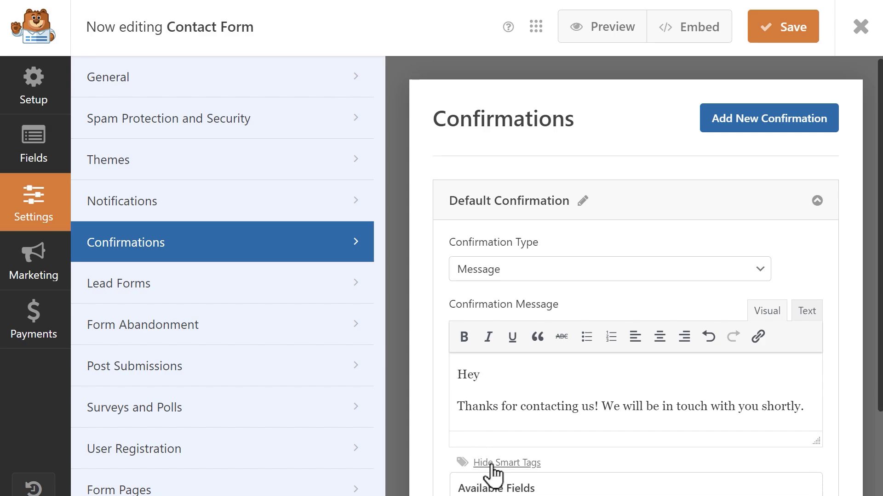
scroll(492, 471, down, 2)
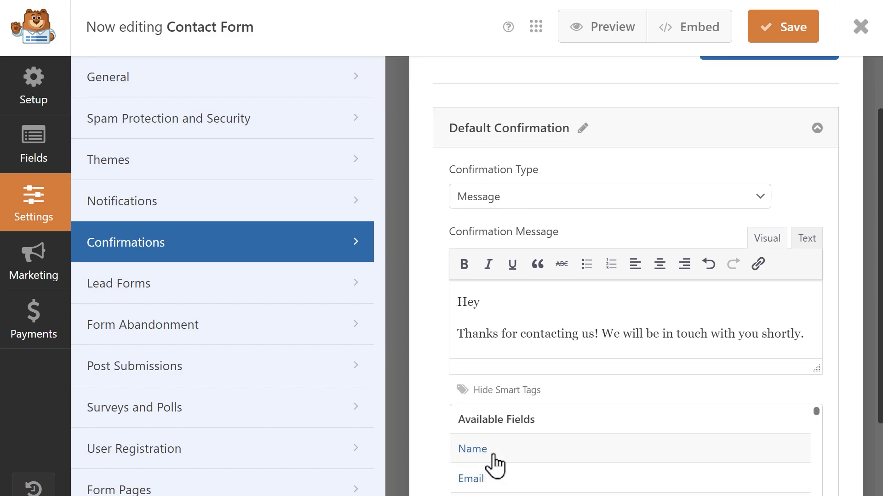
click(493, 459)
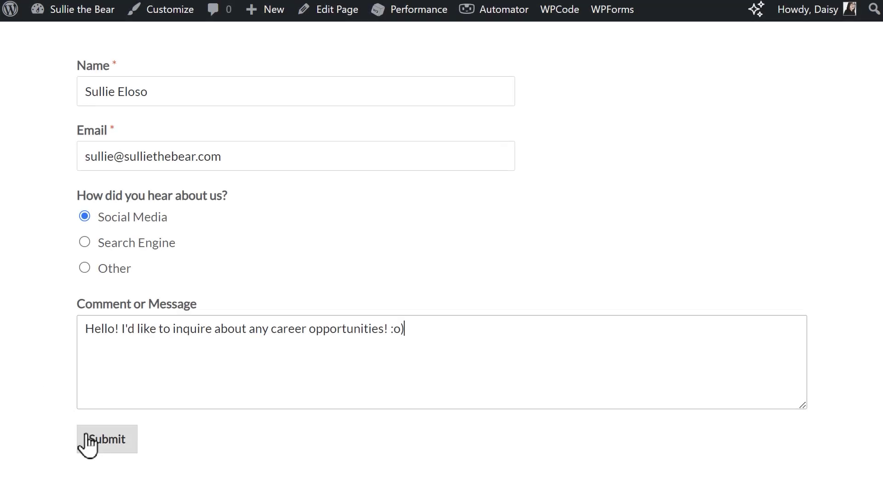
- Submit the filled contact form to see the 'Hey …' confirmation, then open the Name field's Advanced options
click(86, 436)
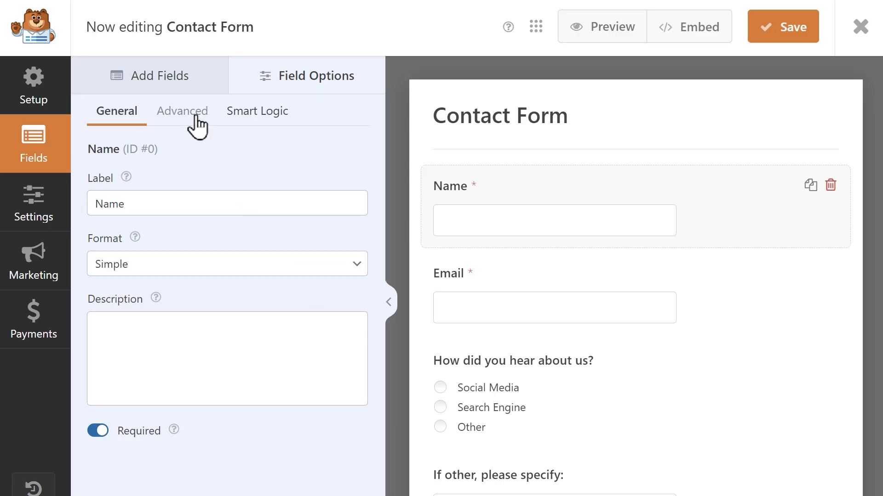
click(198, 127)
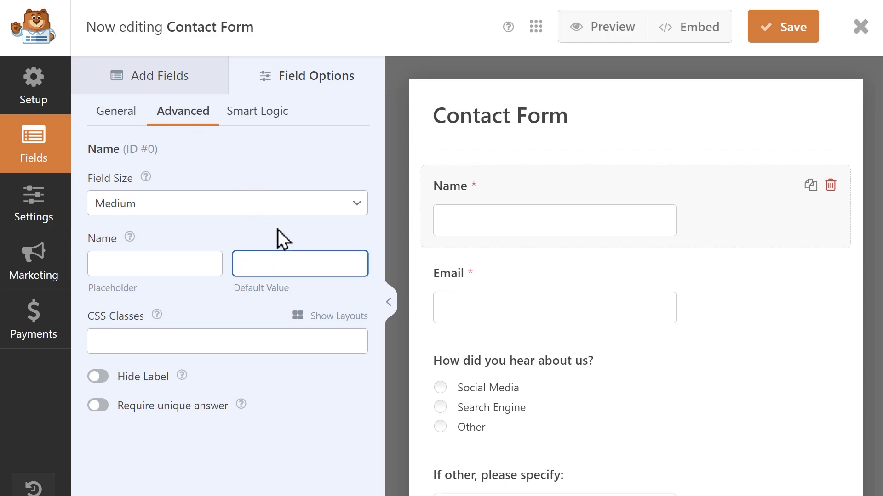
- Enter {user_full_name} as the Name field's default value
text({user_full_name)
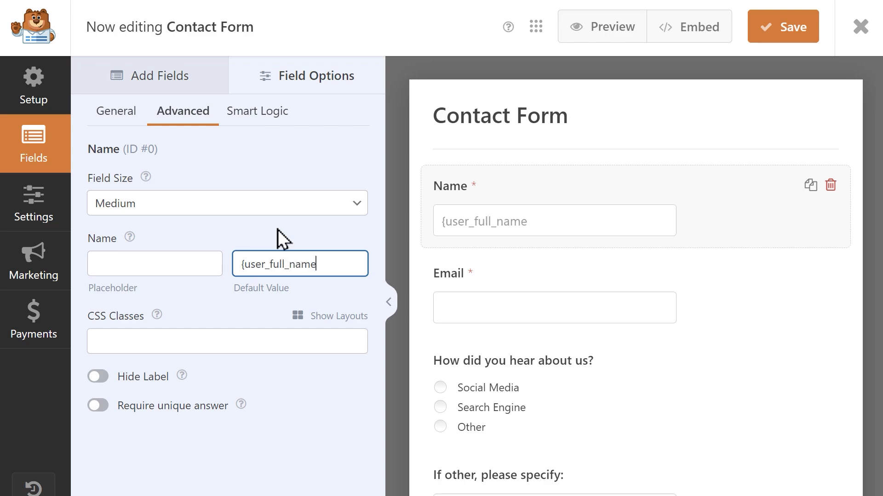
text(})
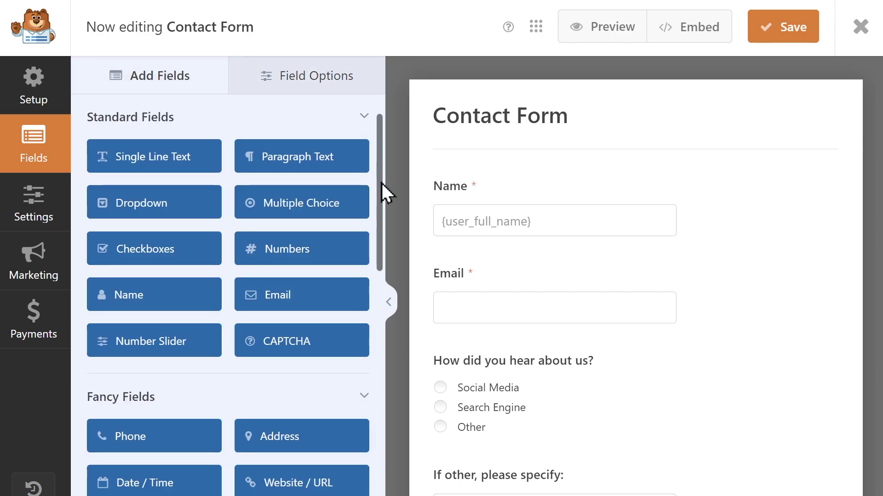
- Place a Hidden Field at the top of the form with default value {url_referer} (Referrer URL)
drag(381, 183, 377, 335)
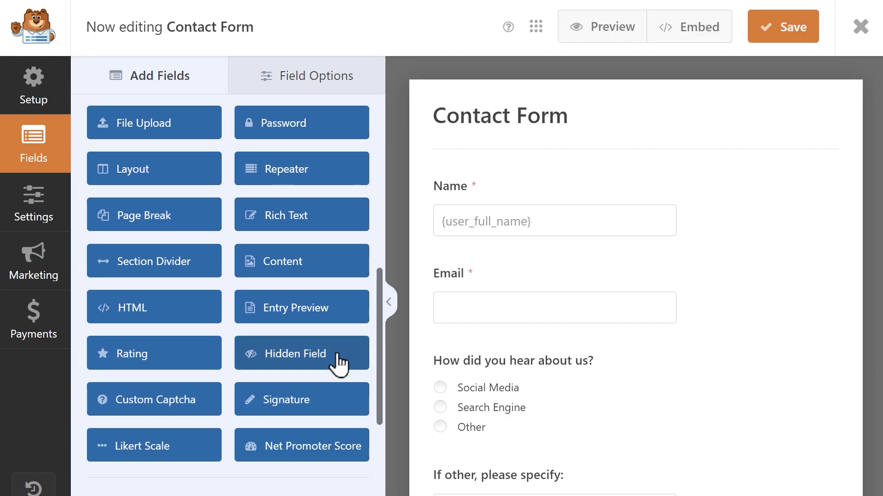
drag(326, 353, 480, 189)
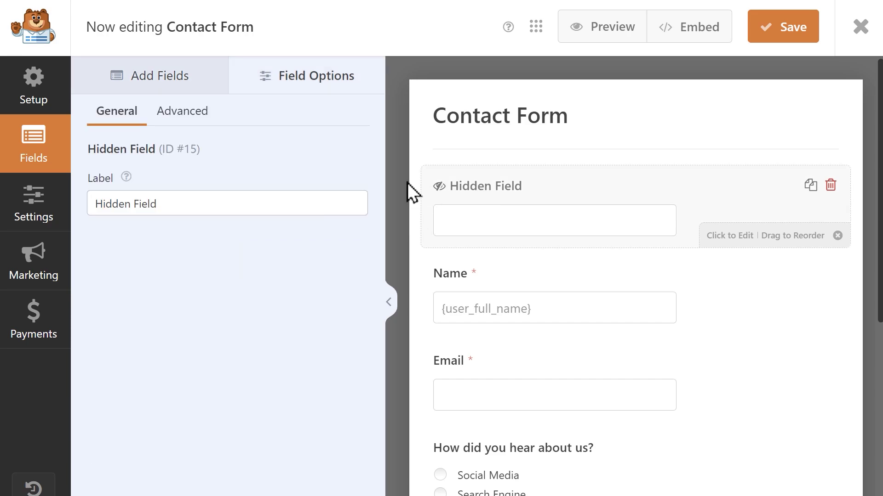
click(206, 116)
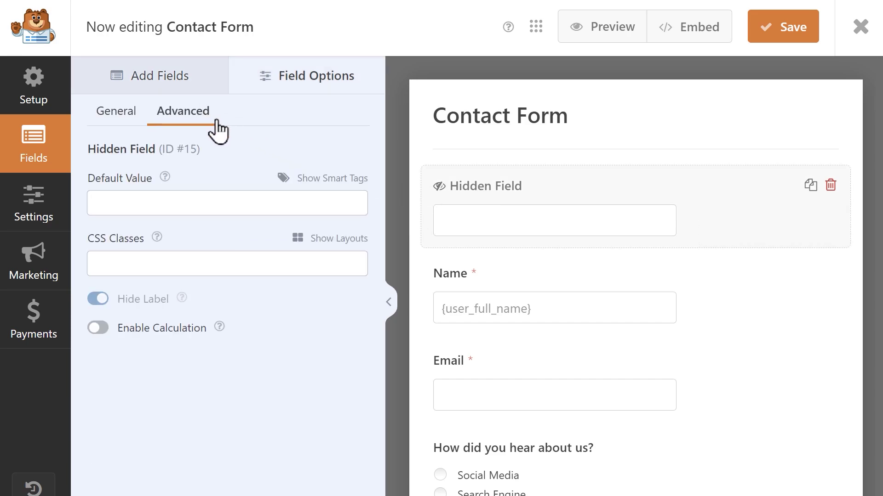
click(311, 179)
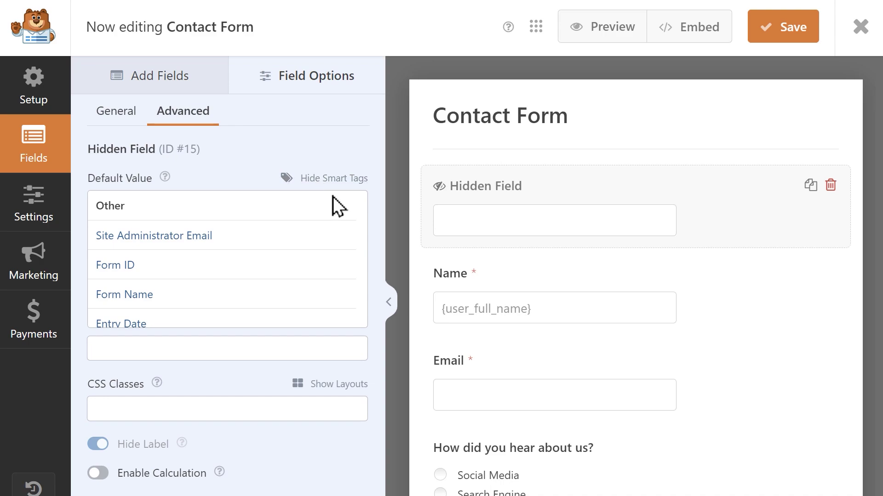
drag(362, 200, 361, 275)
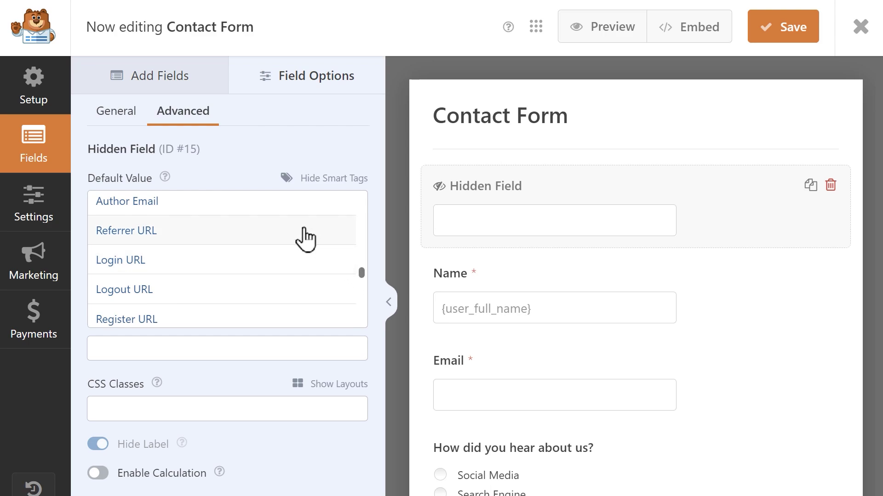
click(305, 238)
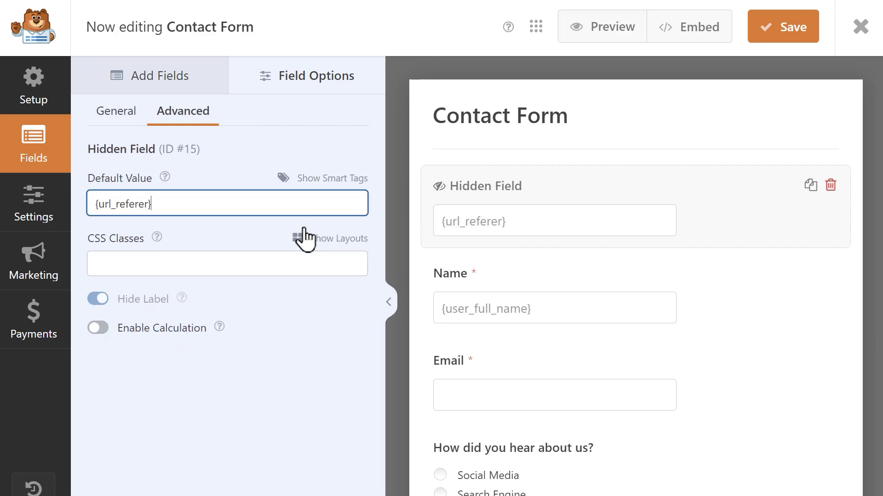